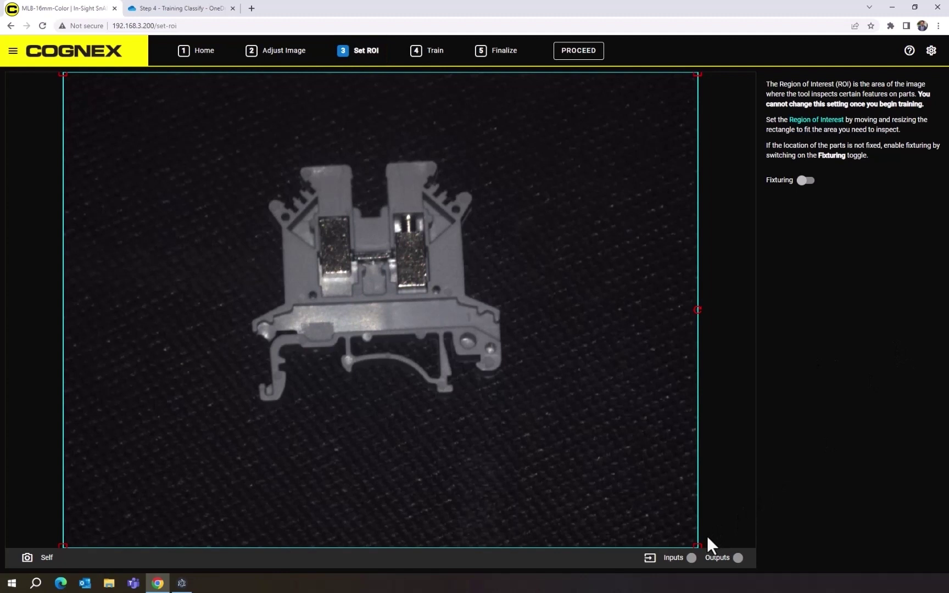
# Pull the ROI's lower-right and upper-left corners inward to frame the terminal block
pyautogui.moveTo(697, 548); pyautogui.dragTo(506, 405)
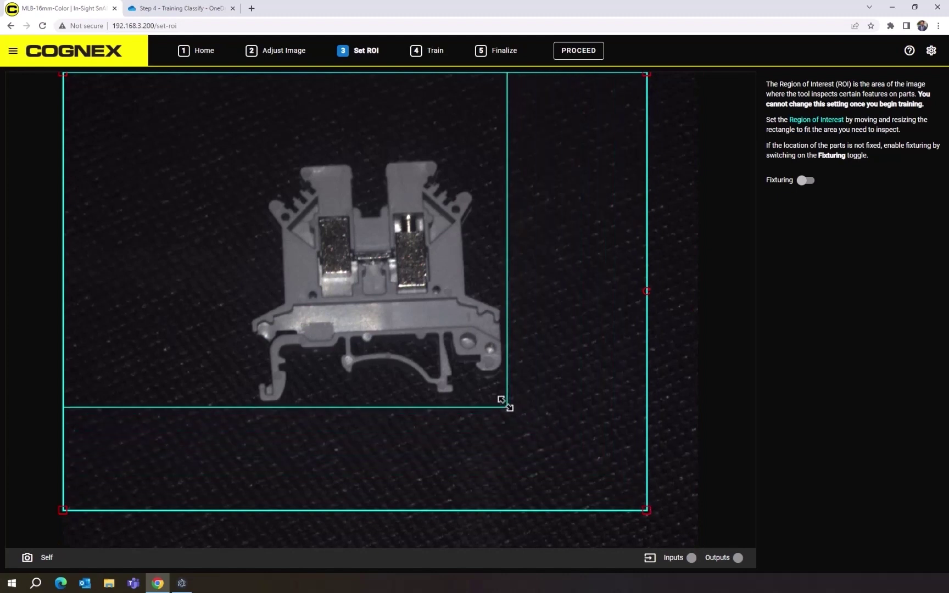
pyautogui.moveTo(505, 403); pyautogui.dragTo(505, 406)
pyautogui.moveTo(63, 74); pyautogui.dragTo(242, 154)
# Enable fixturing, train the default fixture on the central contacts, then untrain it
pyautogui.click(807, 180)
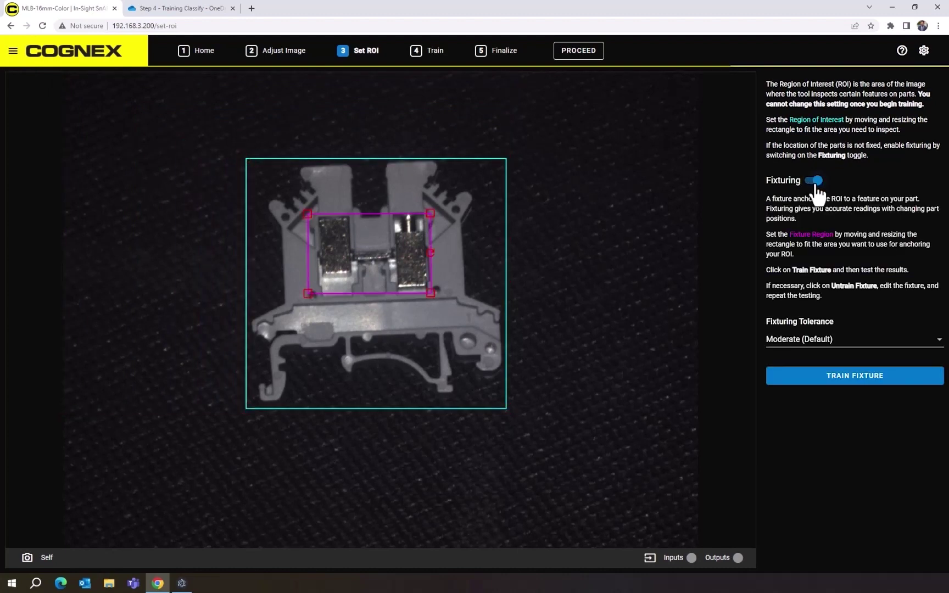
pyautogui.click(866, 375)
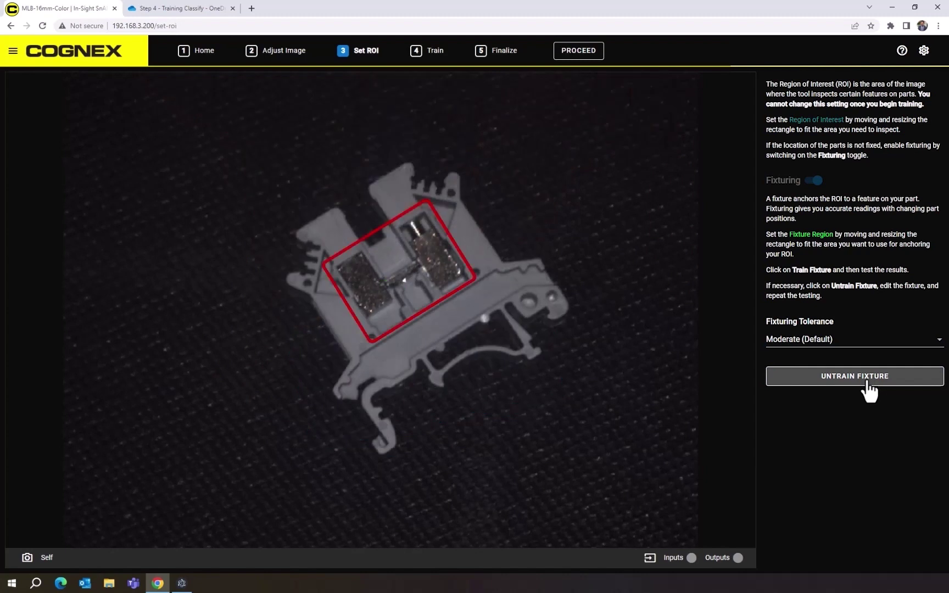
pyautogui.click(870, 380)
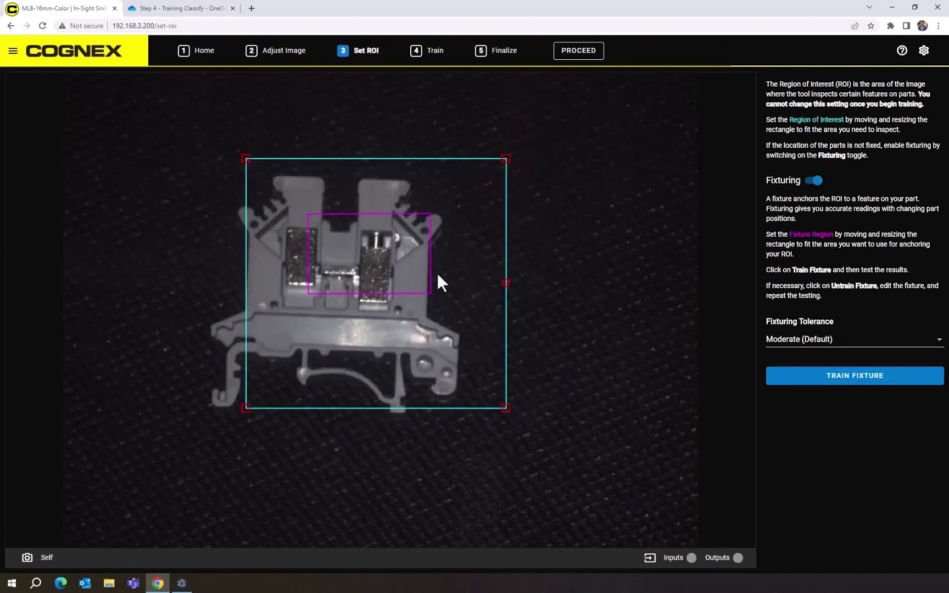
# Move and tighten the fixture region onto the lower-left corner, train it, then untrain it
pyautogui.moveTo(349, 361); pyautogui.dragTo(310, 368)
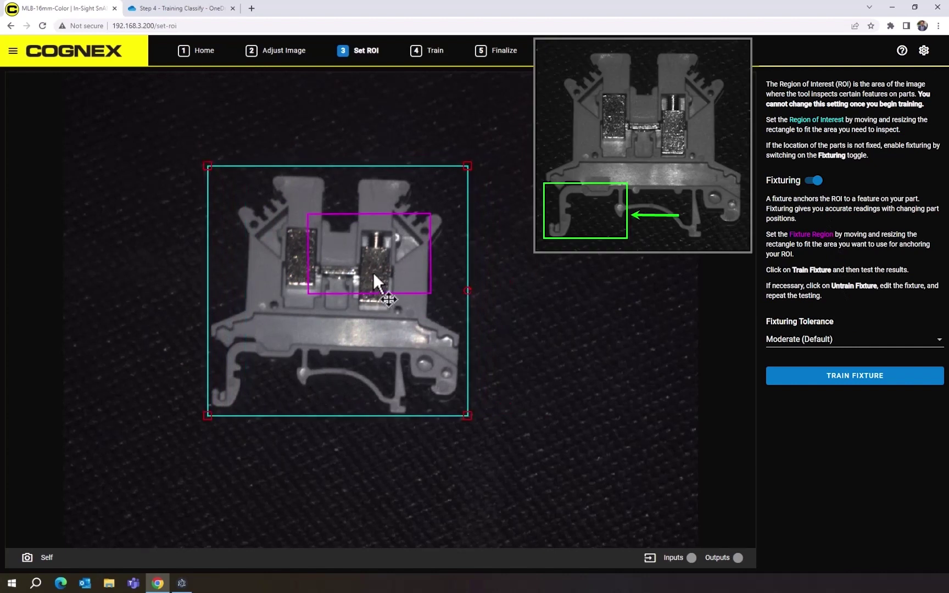
pyautogui.moveTo(373, 272); pyautogui.dragTo(276, 405)
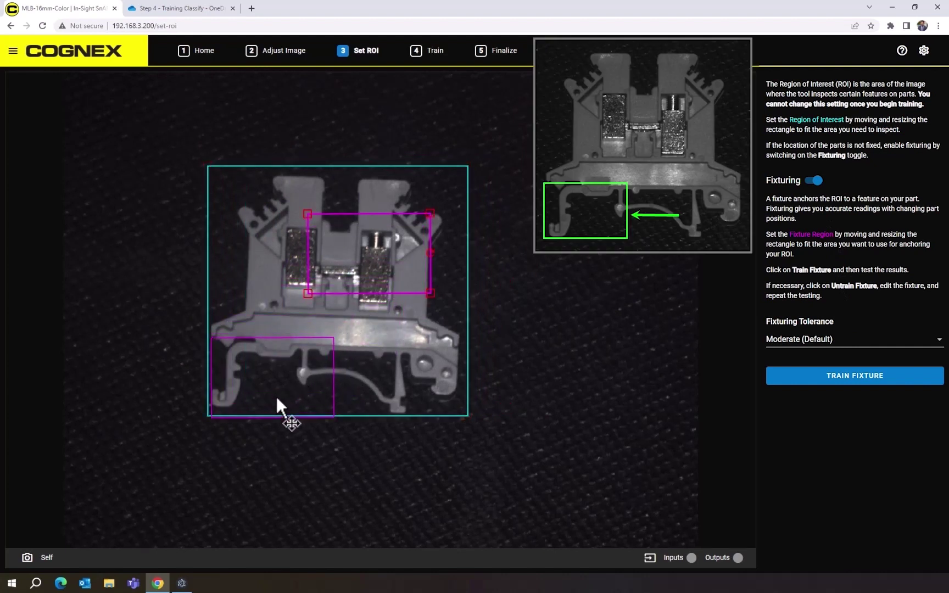
pyautogui.moveTo(277, 405); pyautogui.dragTo(276, 404)
pyautogui.moveTo(334, 421); pyautogui.dragTo(314, 410)
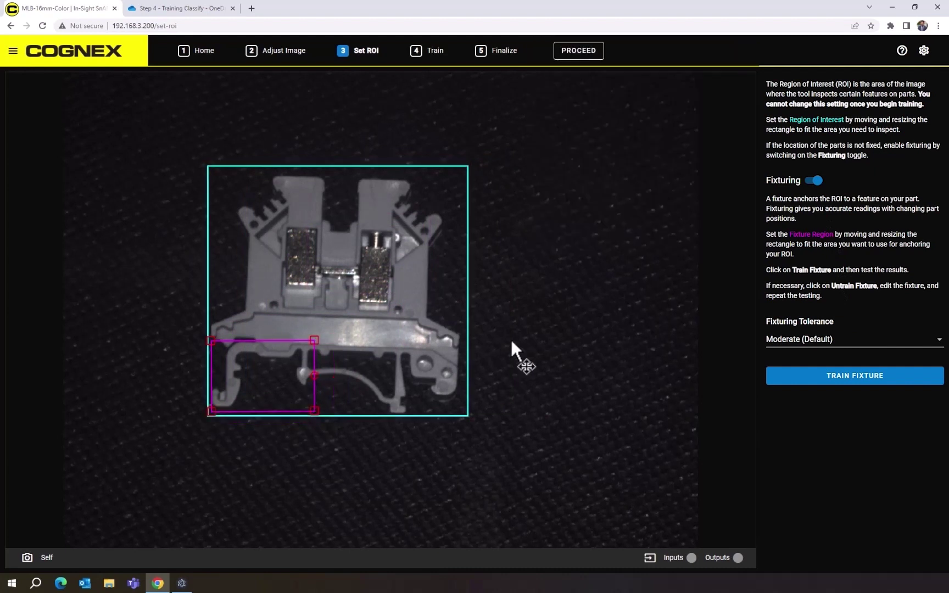
pyautogui.click(856, 376)
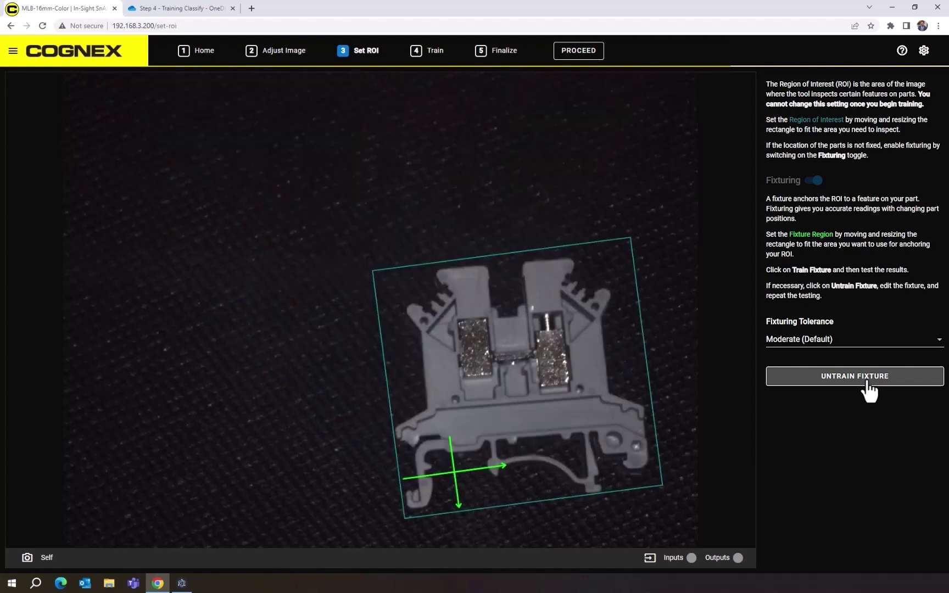
pyautogui.click(870, 377)
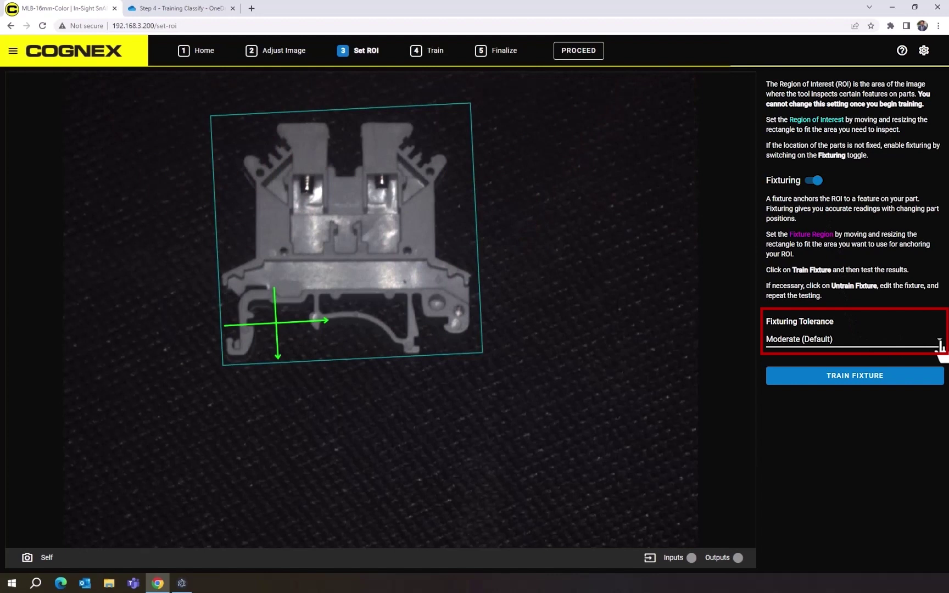
# Review the Fixturing Tolerance choices and keep Moderate (Default)
pyautogui.click(940, 342)
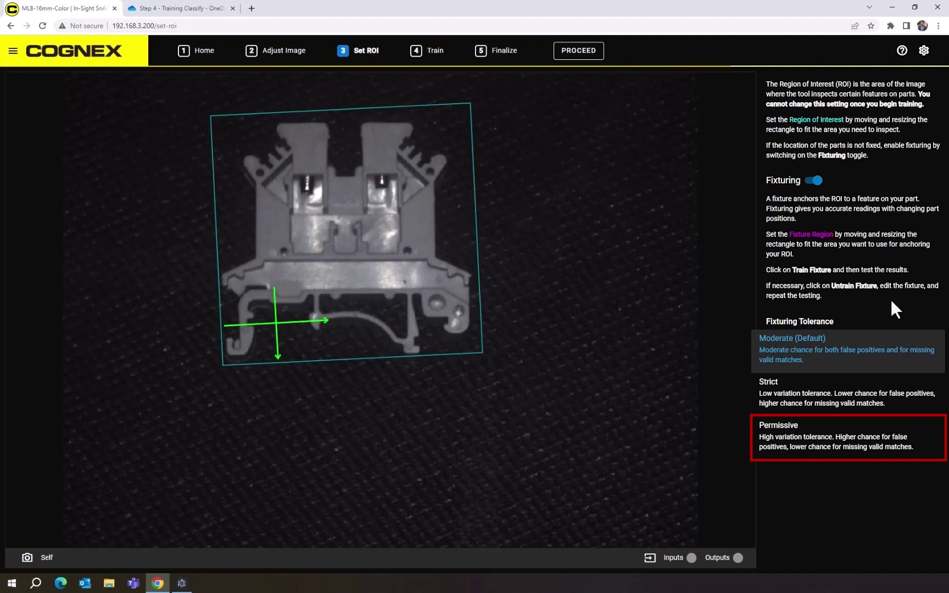
pyautogui.click(851, 345)
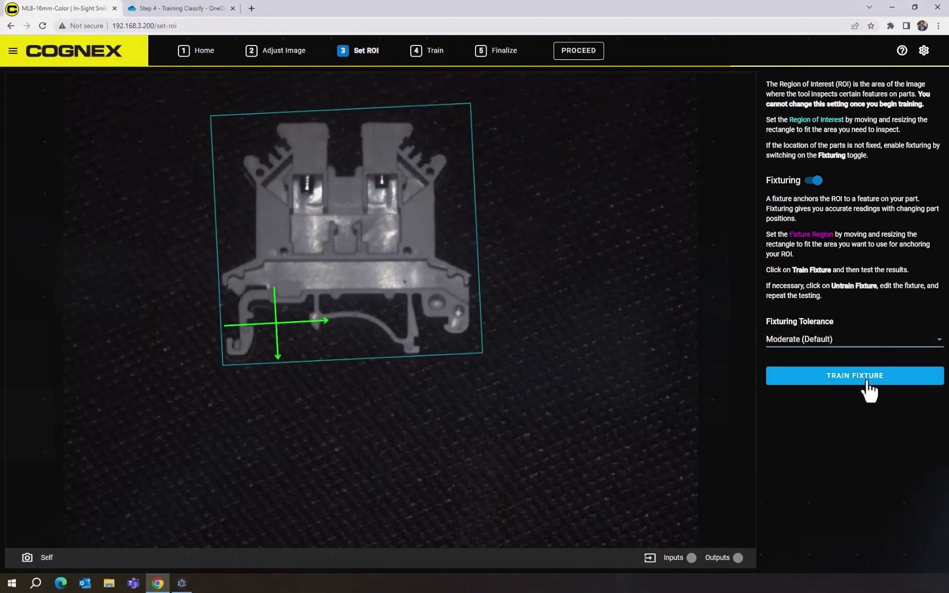
# Retrain the corner fixture at Moderate tolerance and advance to the Train step
pyautogui.click(855, 376)
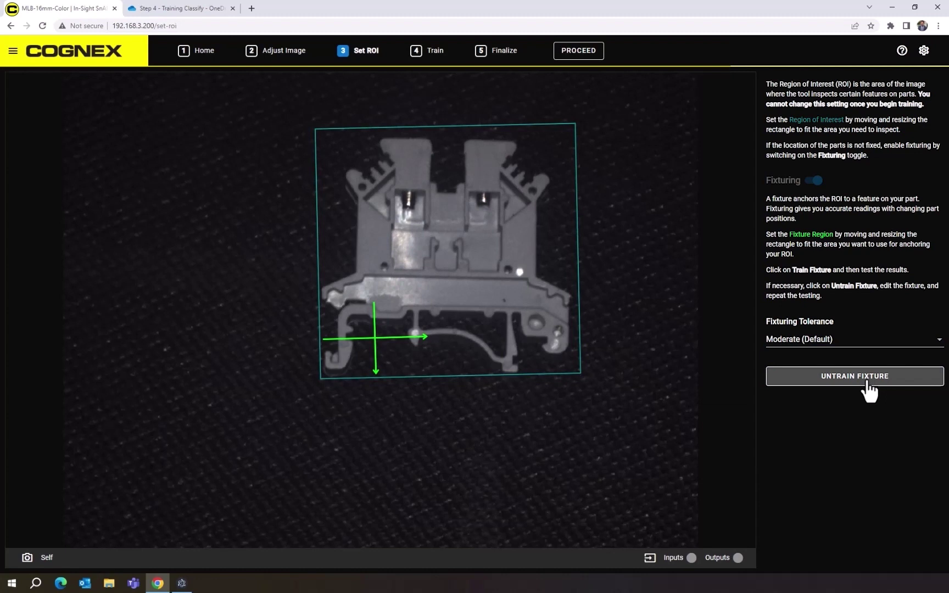
pyautogui.click(569, 51)
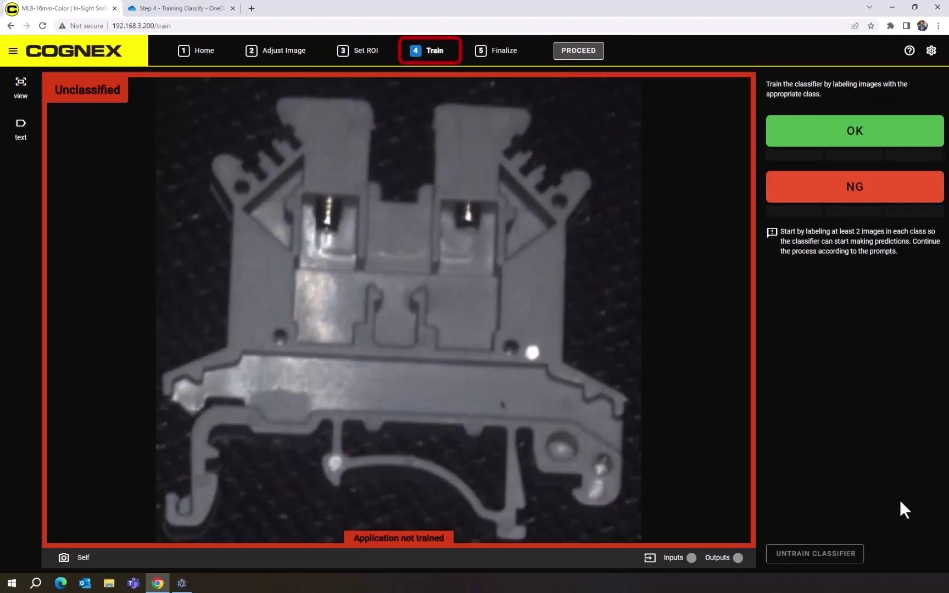